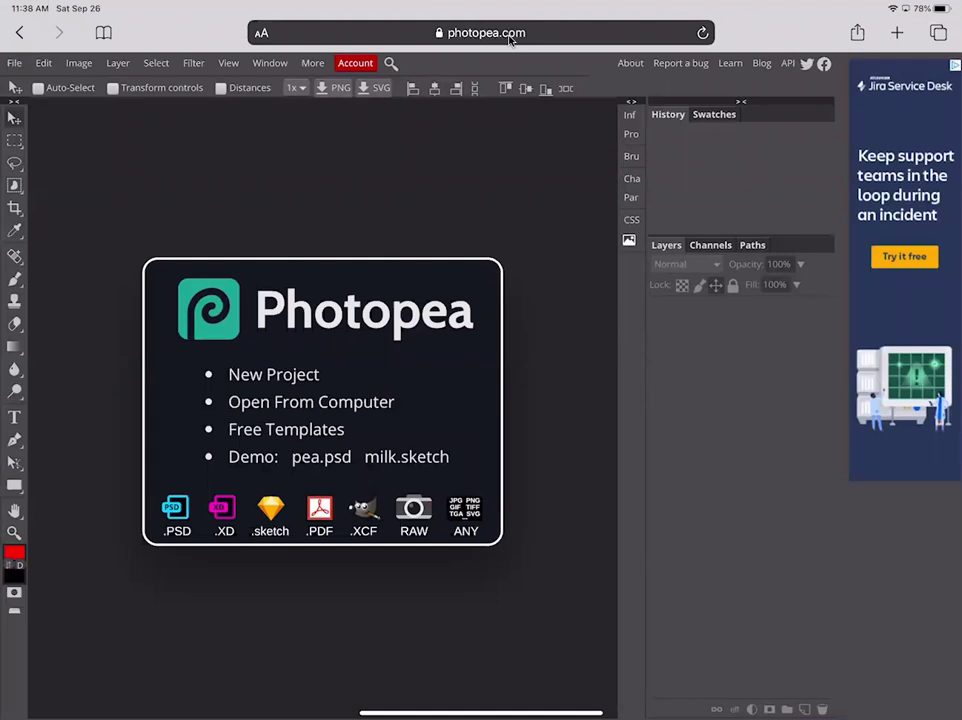
Start a new project, enter a project name, and set it to 1500 × 1500 px at 150 DPI.
left_click(273, 374)
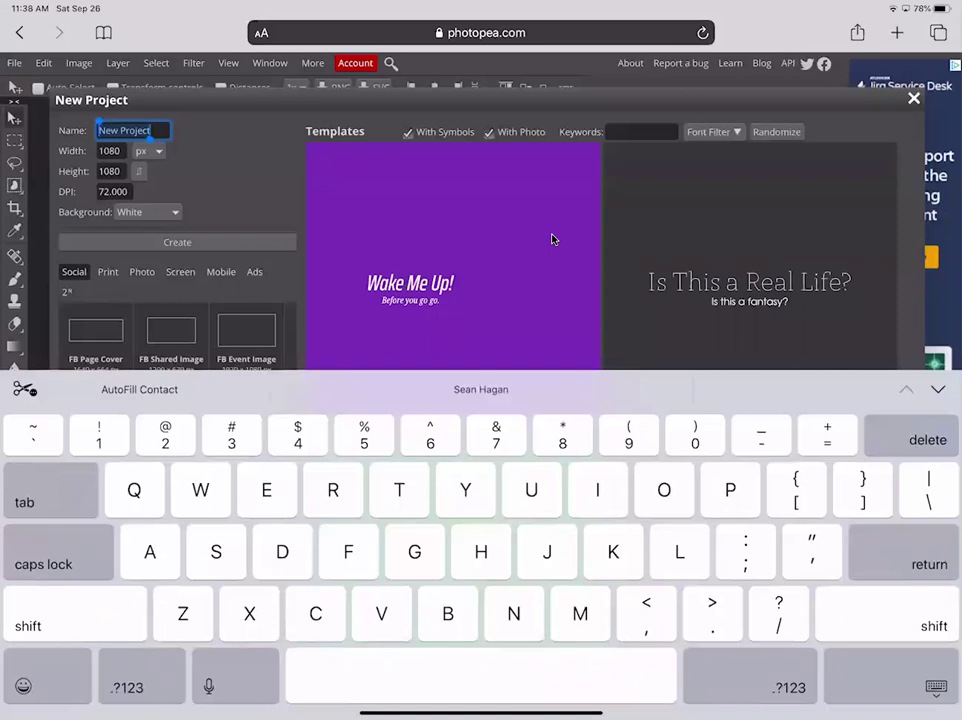
type("H")
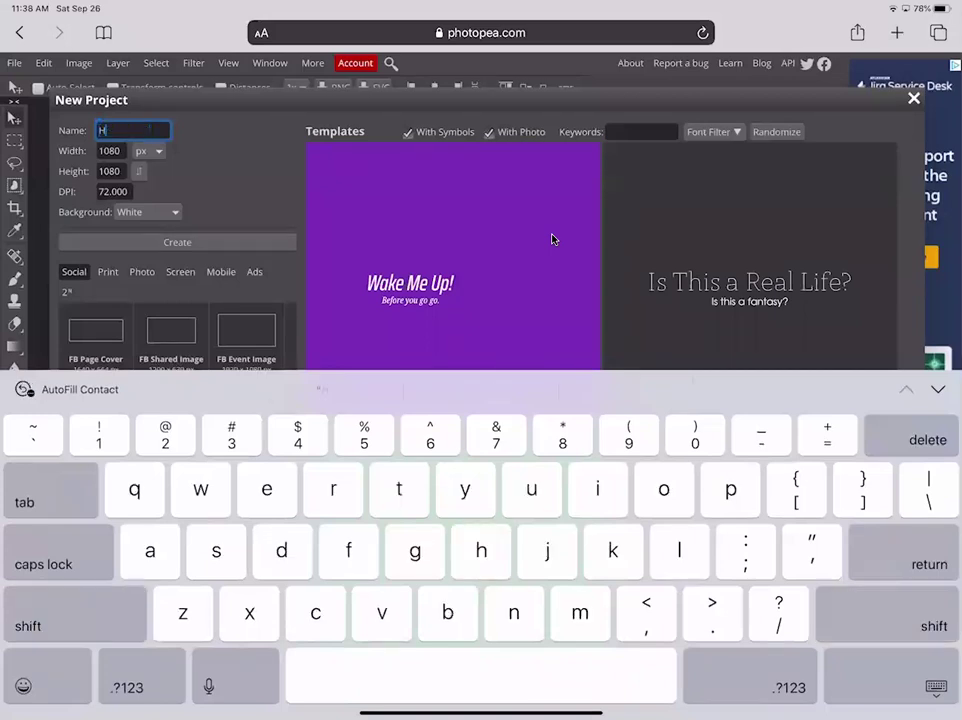
type("agan_ Notan")
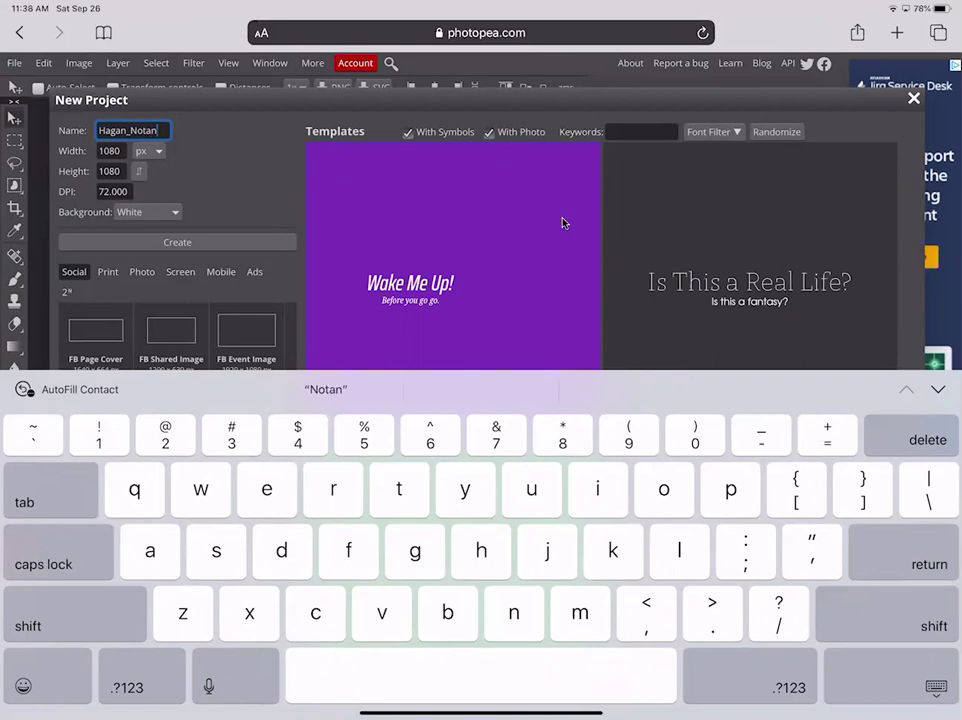
key("Tab")
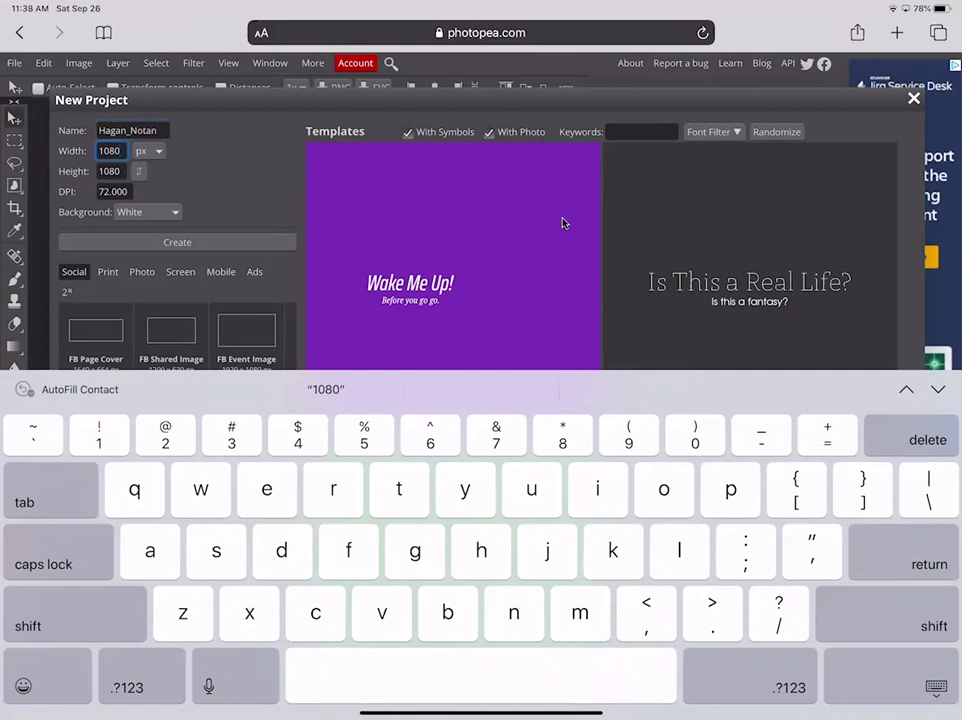
key("BackSpace")
key("BackSpace")
key("BackSpace")
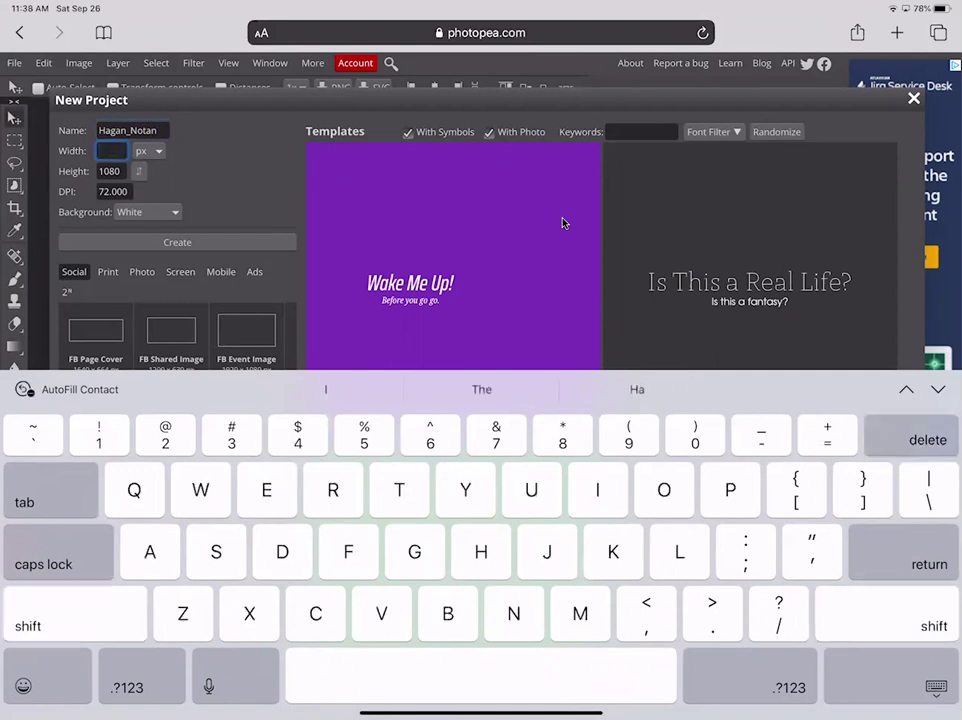
type("1")
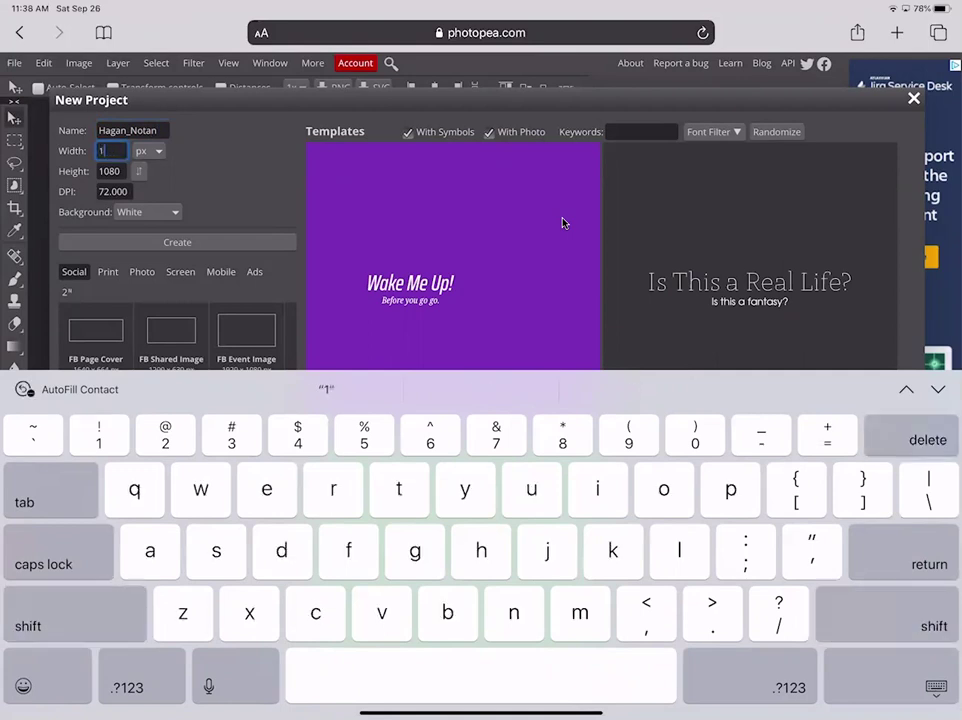
type("500")
key("Tab")
key("BackSpace")
key("BackSpace")
key("BackSpace")
key("BackSpace")
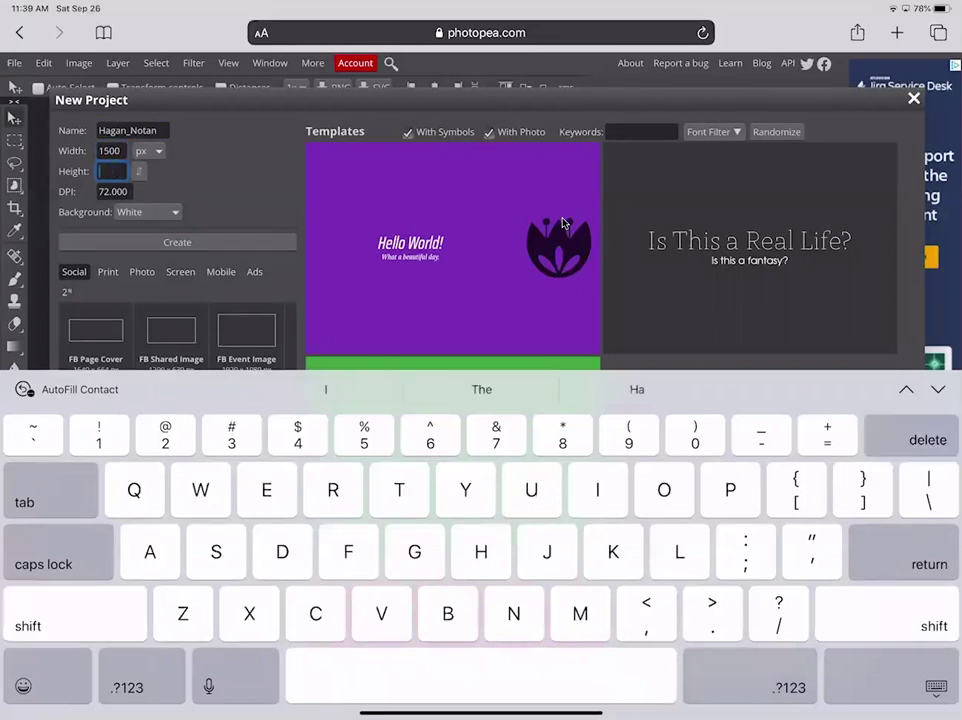
type("15")
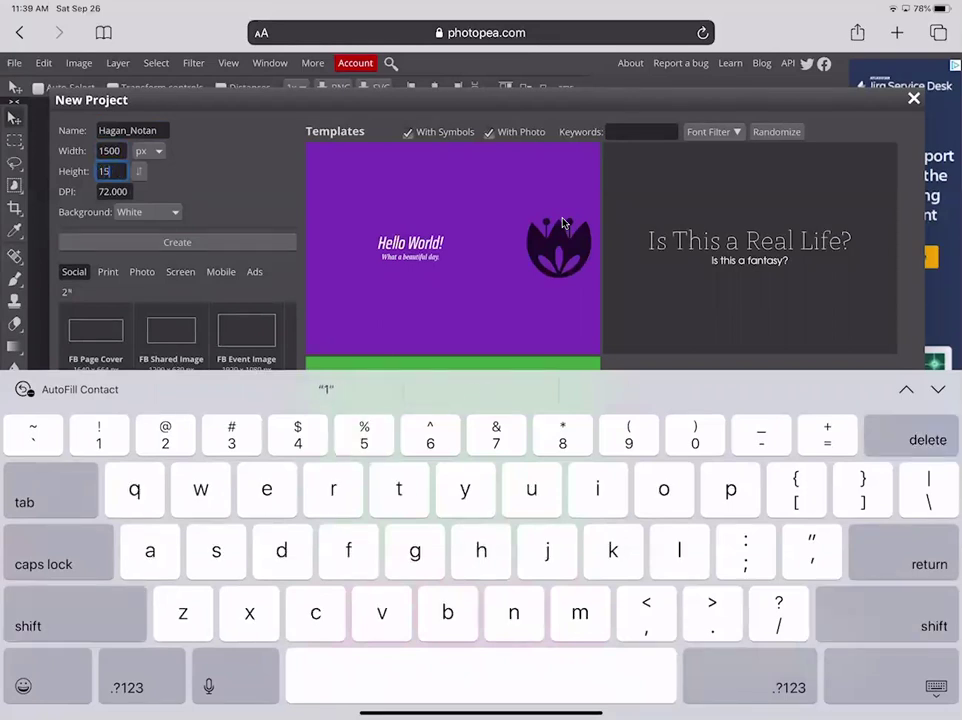
type("00")
key("Tab")
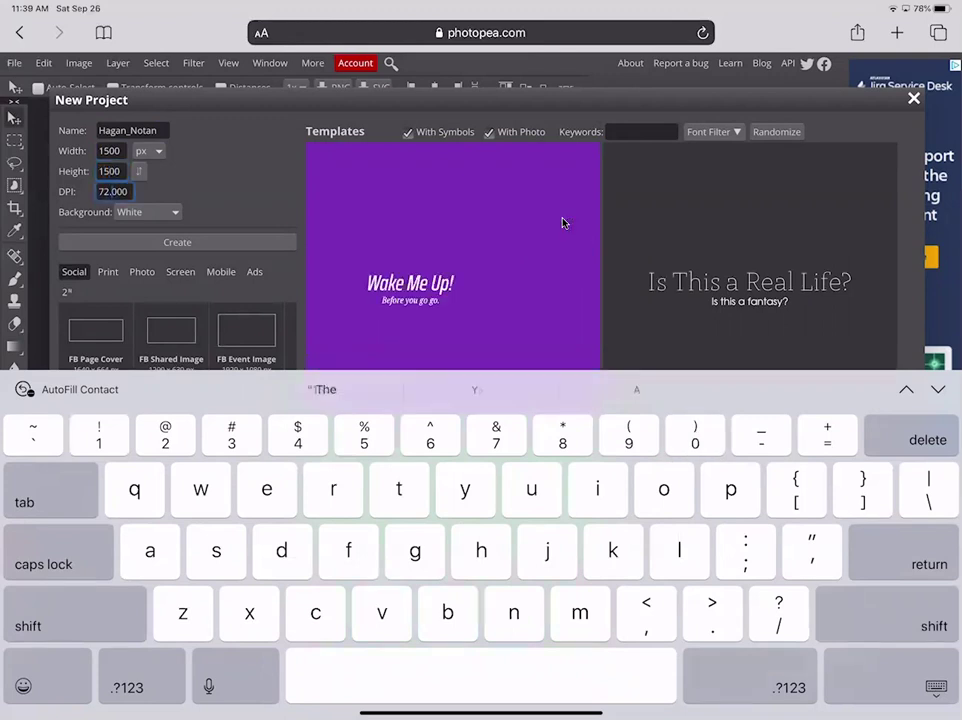
key("BackSpace")
key("BackSpace")
key("BackSpace")
key("BackSpace")
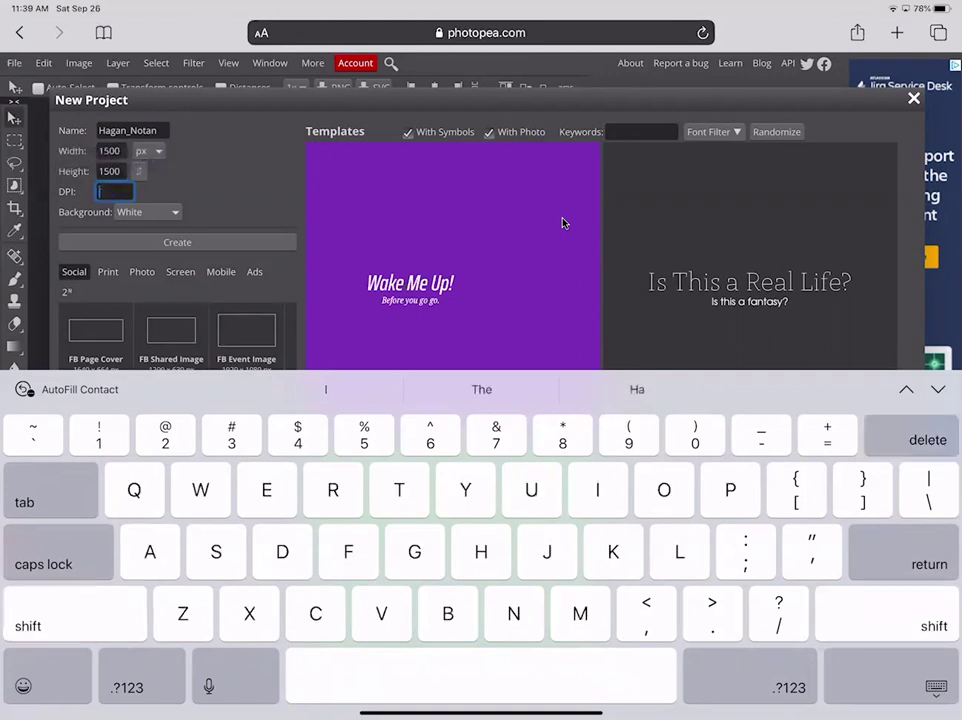
type("150")
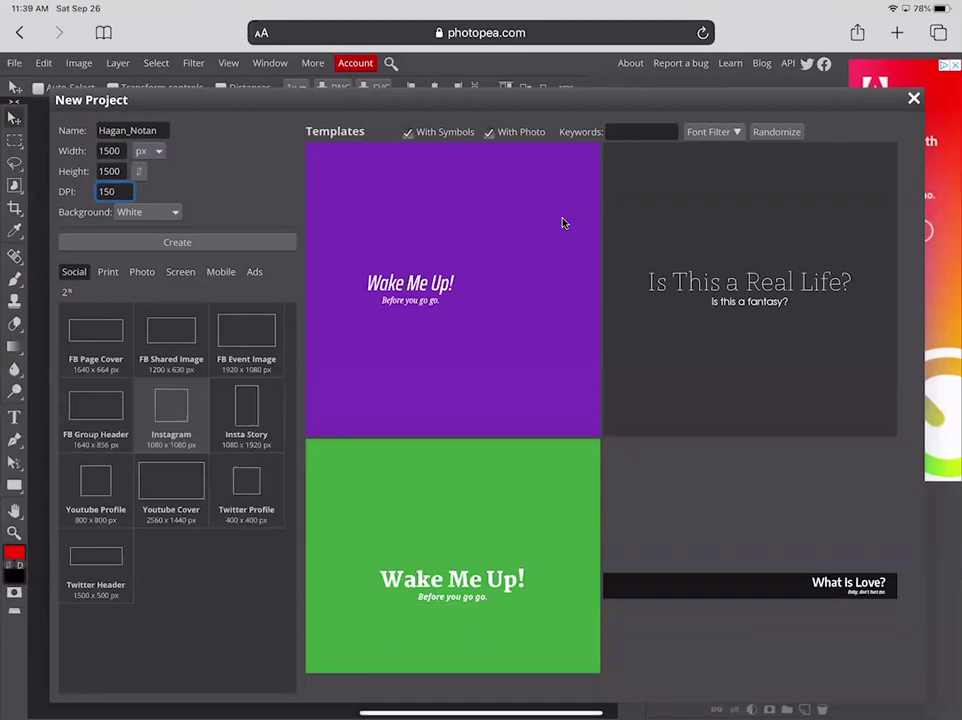
Create the blank white 1500 × 1500 px document from the New Project settings.
key("Return")
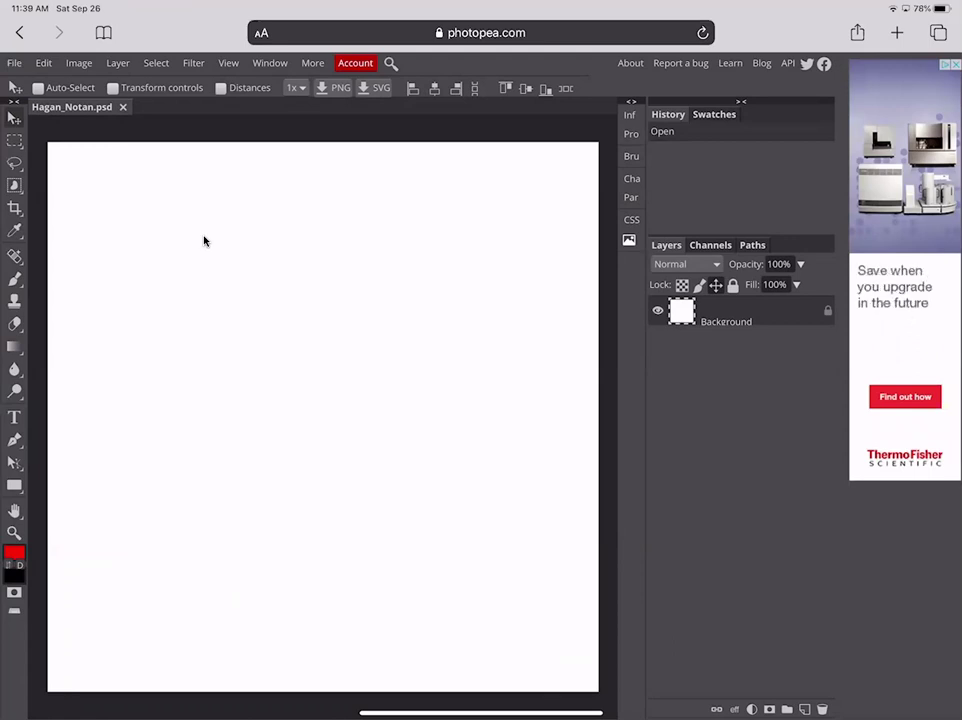
Add an empty Layer 1 above the Background and switch to Rectangle Select.
key("ctrl+shift+n")
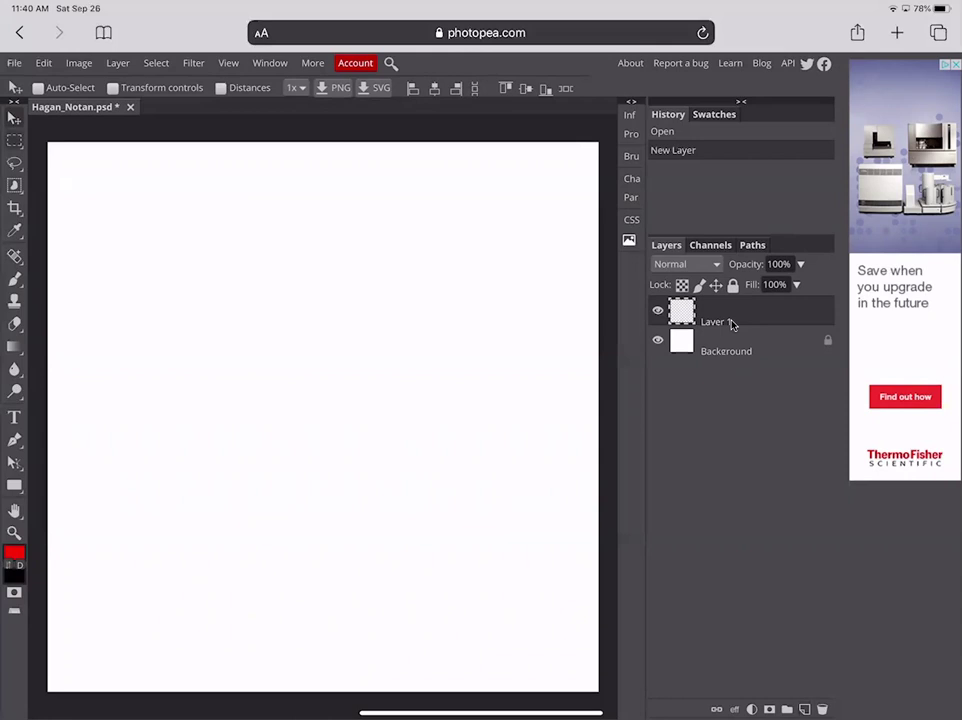
key("m")
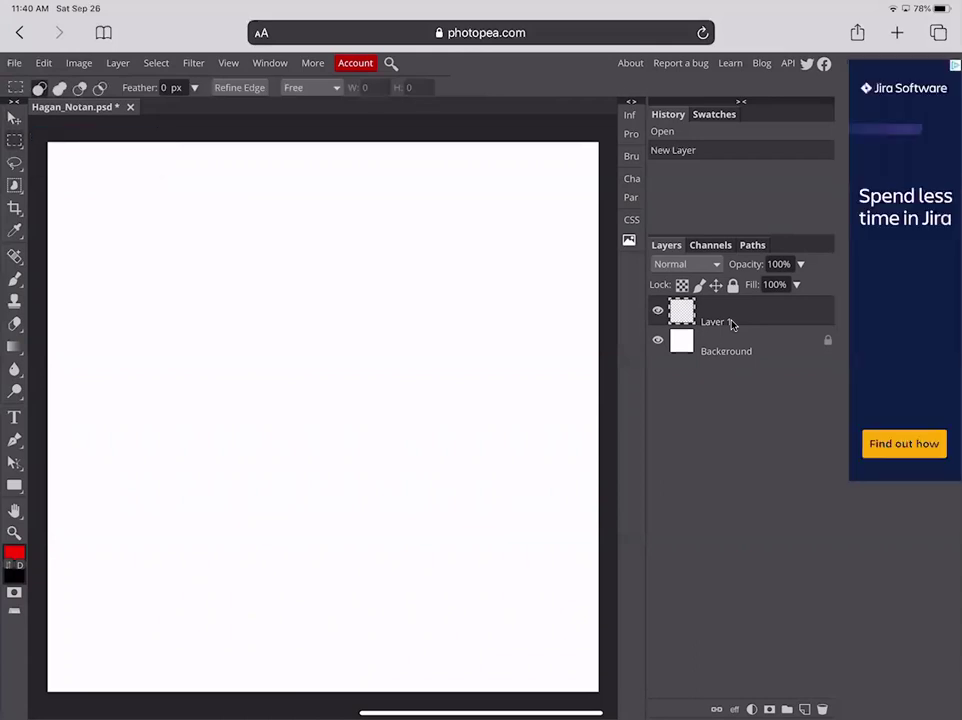
Draw a tall rectangular selection near the middle of the canvas.
left_click_drag(249, 242, 433, 498)
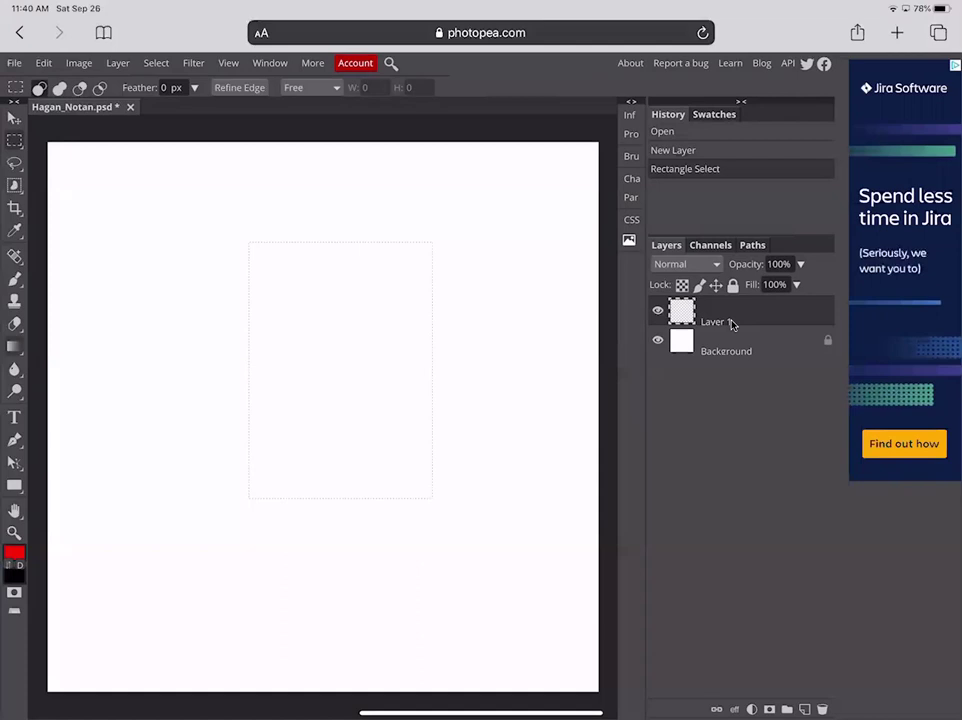
Switch from the Gradient tool to the Paint Bucket Tool, keeping the selection.
right_click(14, 346)
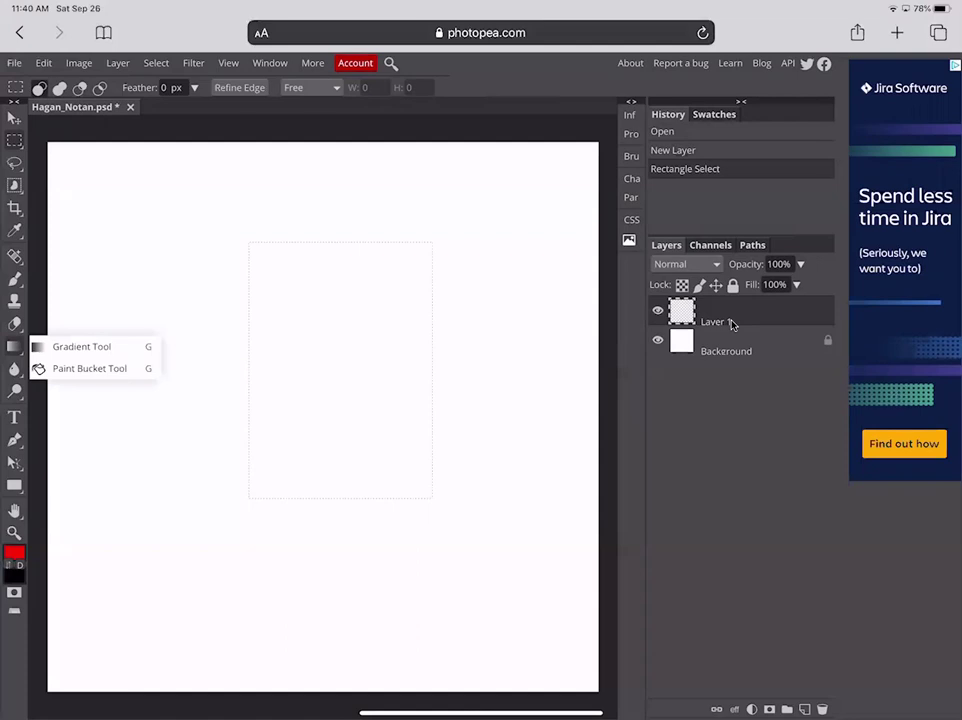
left_click(89, 368)
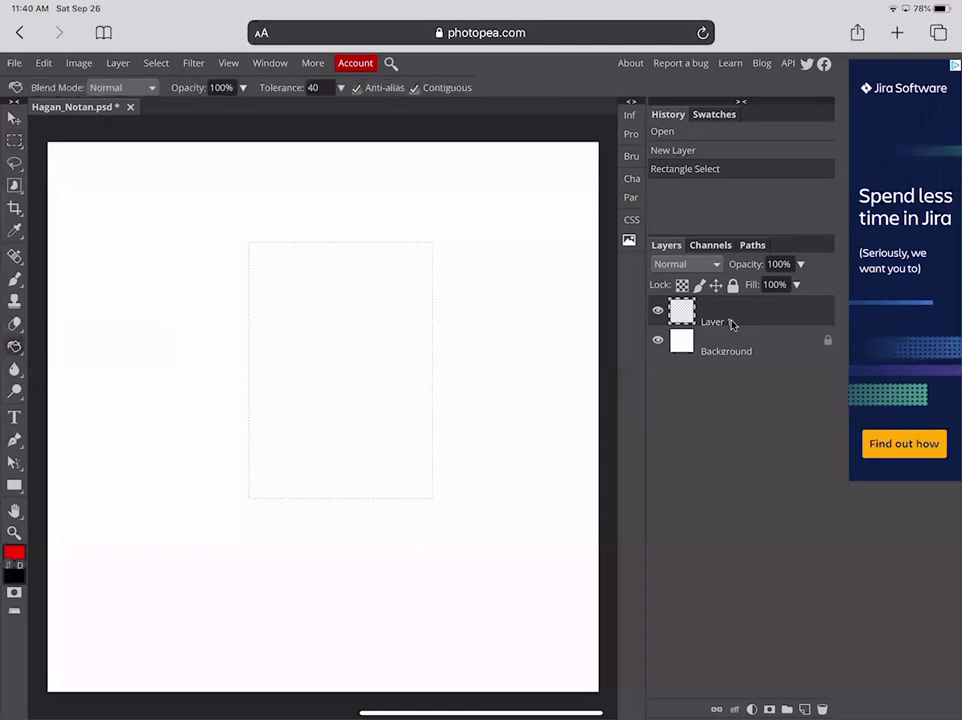
right_click(14, 346)
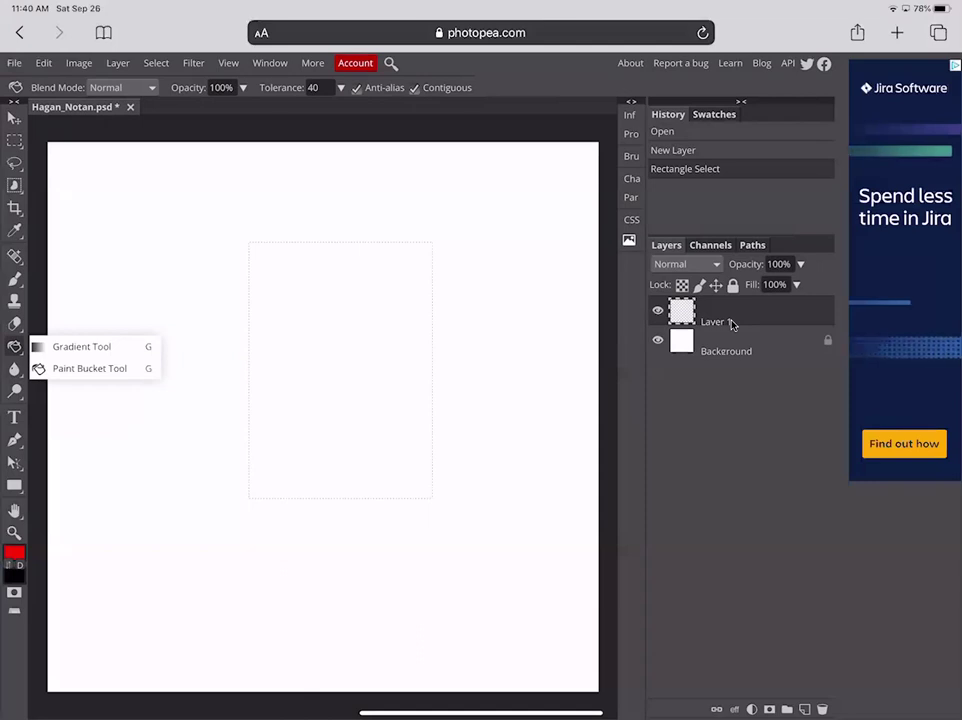
left_click(731, 323)
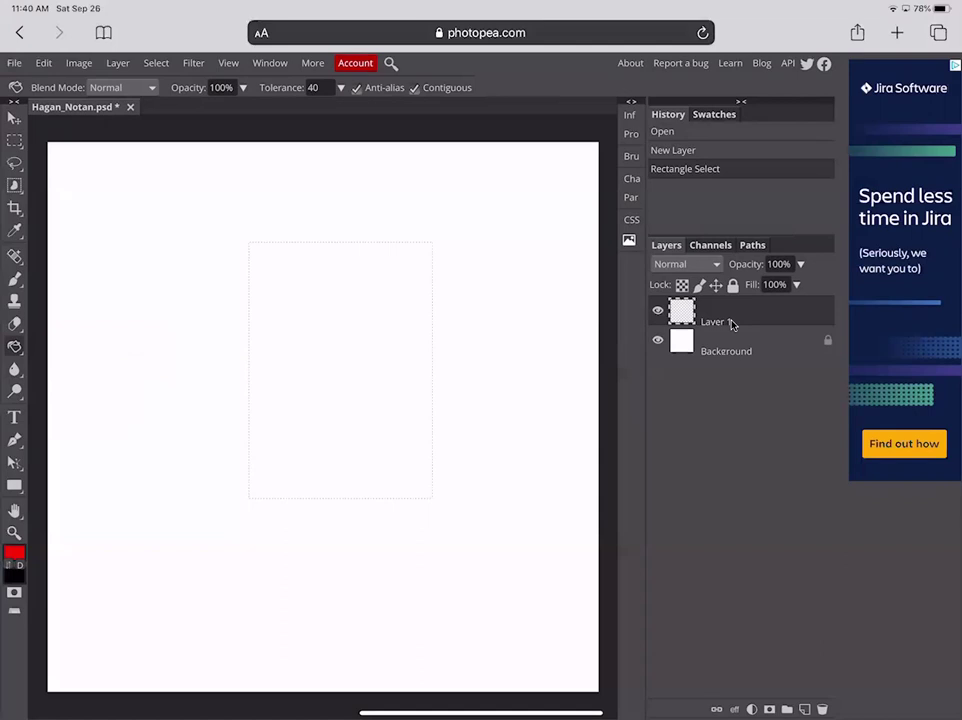
Make black the foreground colour and paint-bucket fill the selected rectangle on Layer 1.
key("x")
key("x")
key("x")
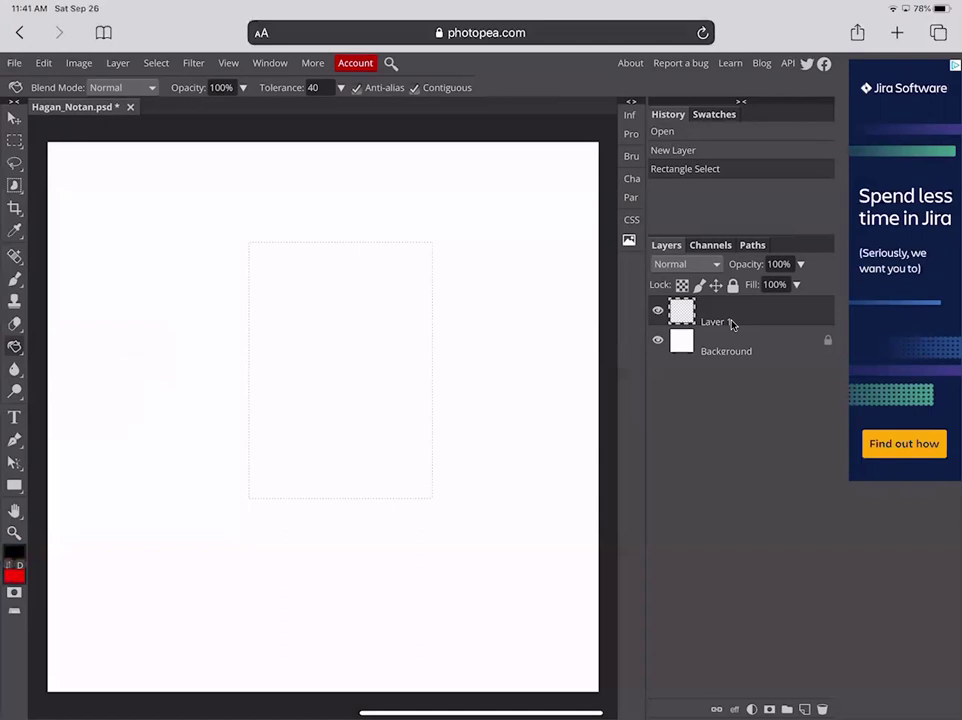
key("x")
key("x")
key("x")
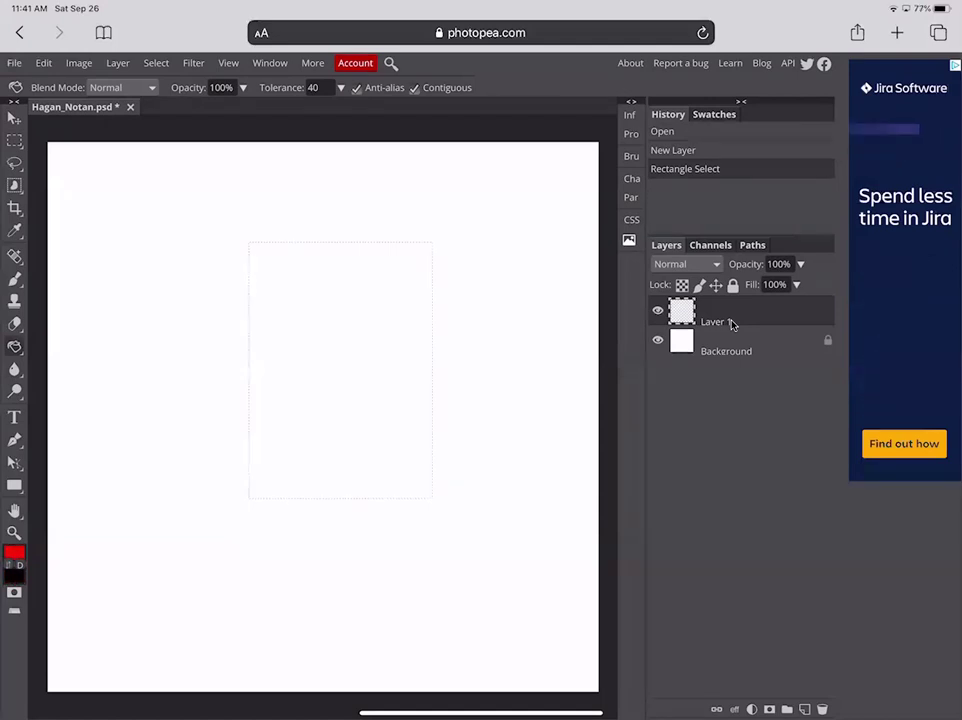
key("x")
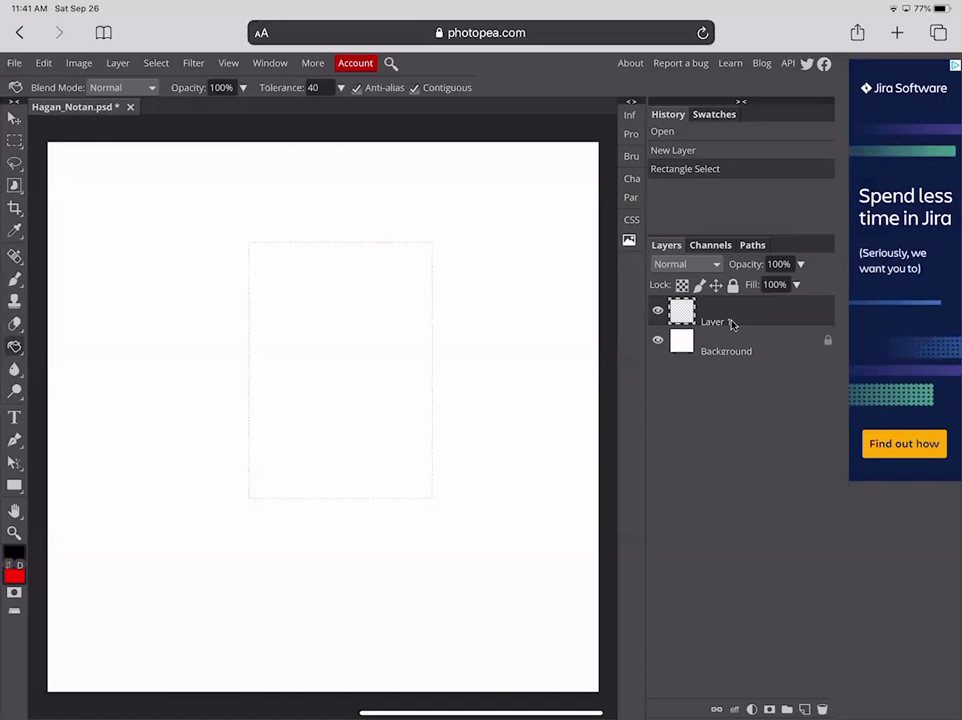
left_click(15, 347)
left_click(86, 367)
left_click(340, 370)
left_click(340, 370)
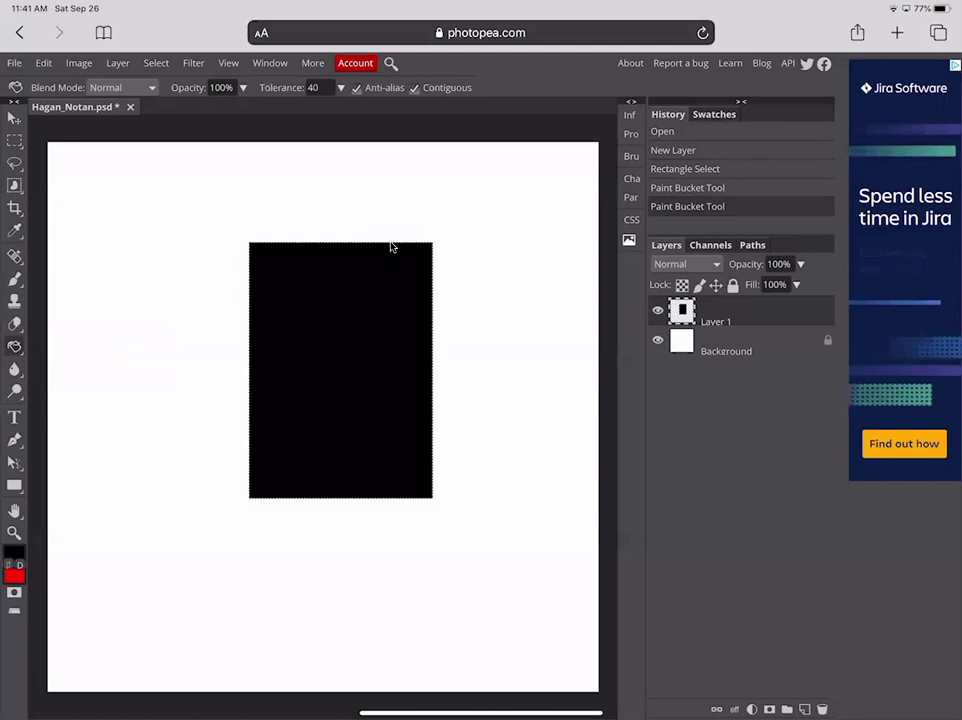
Show the lasso selection variants in the toolbar.
left_click(14, 163)
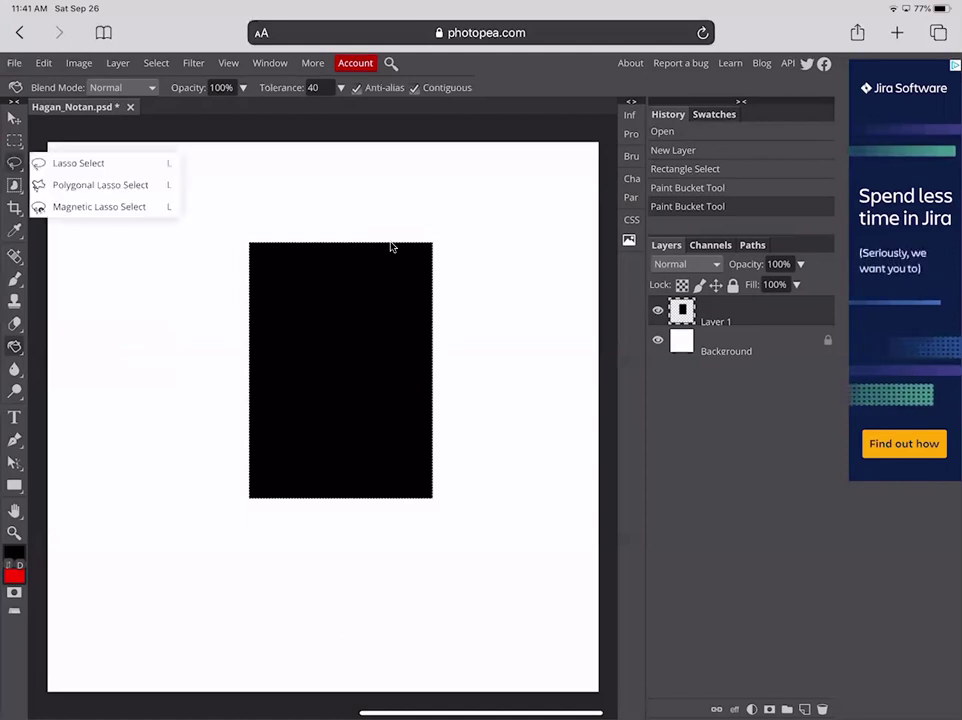